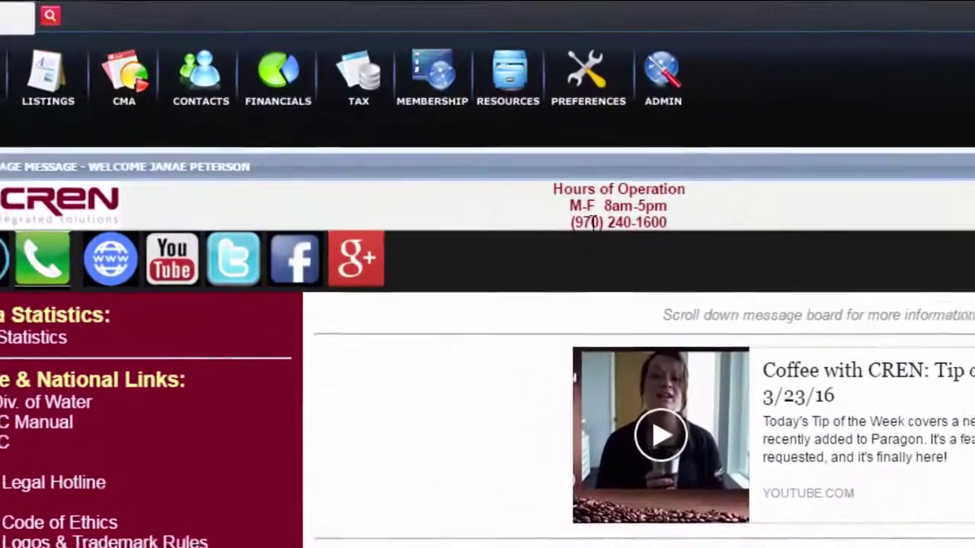
Run a Realist tax search for 701 S 5th St and select the matching property.
left_click(358, 74)
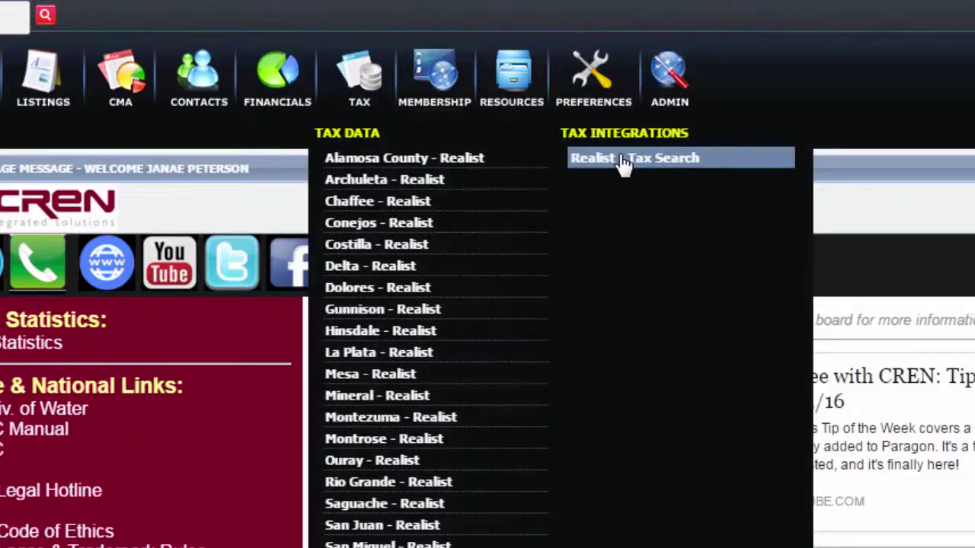
left_click(623, 160)
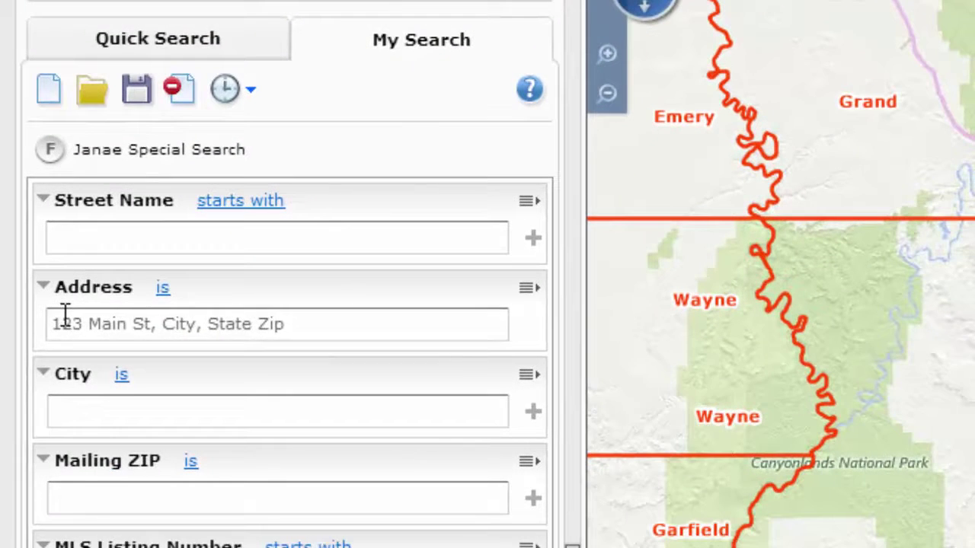
left_click(65, 314)
type("701")
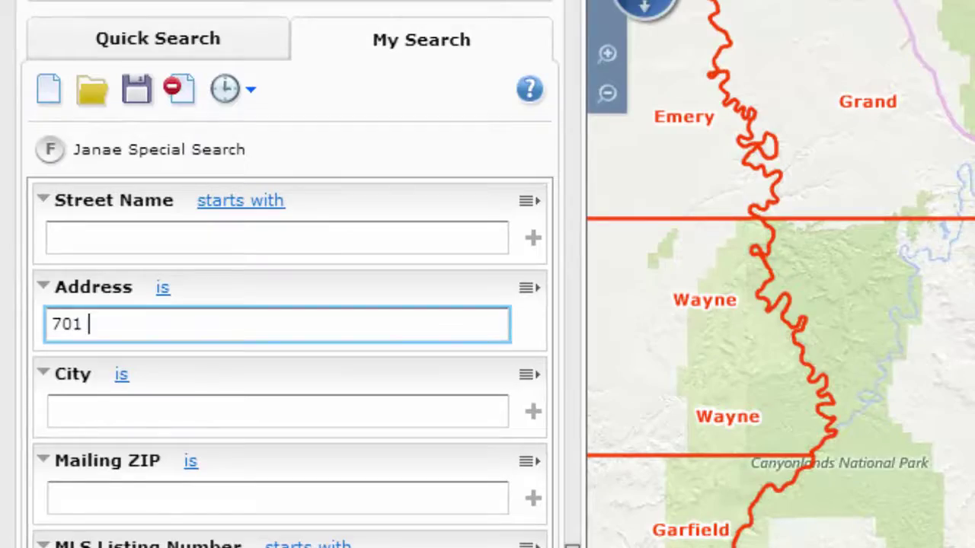
type("sou")
type("th 5")
type("th street")
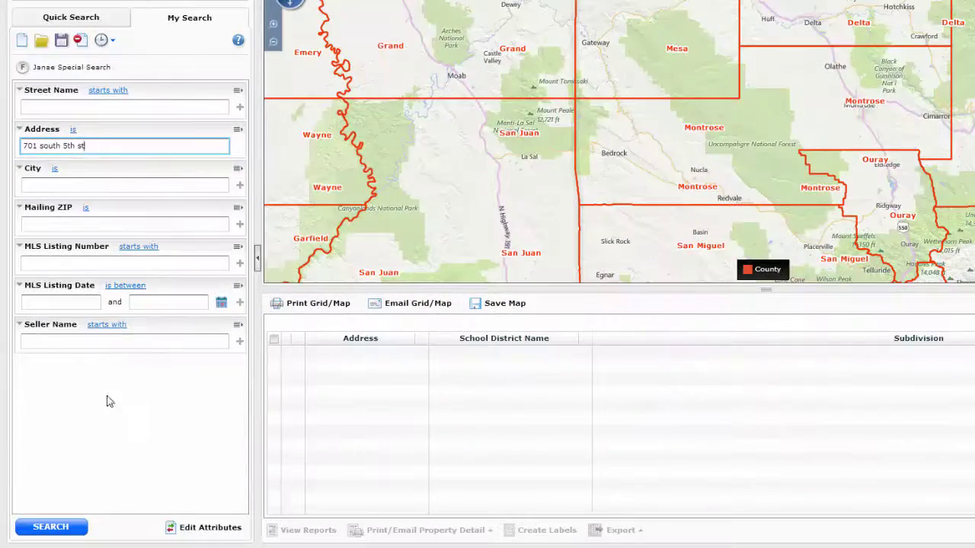
left_click(49, 529)
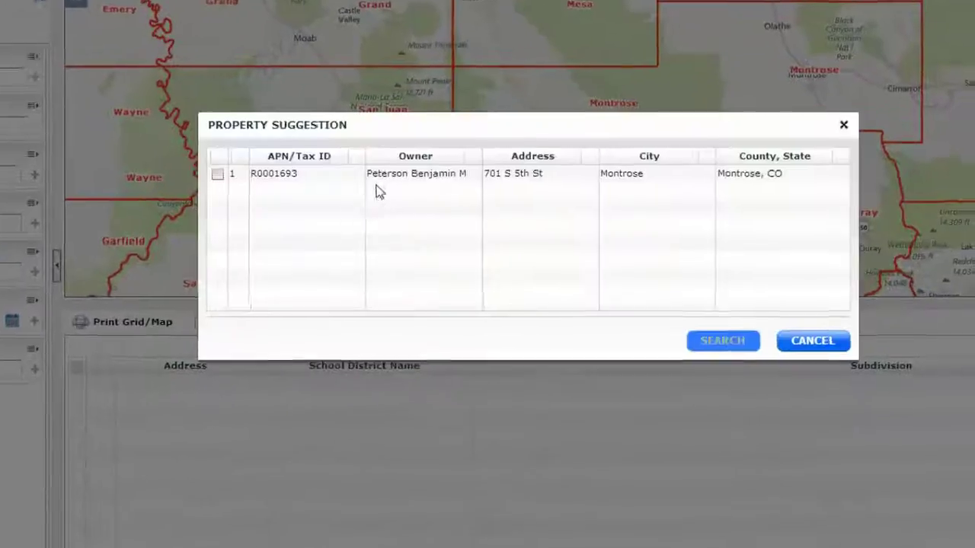
left_click(176, 171)
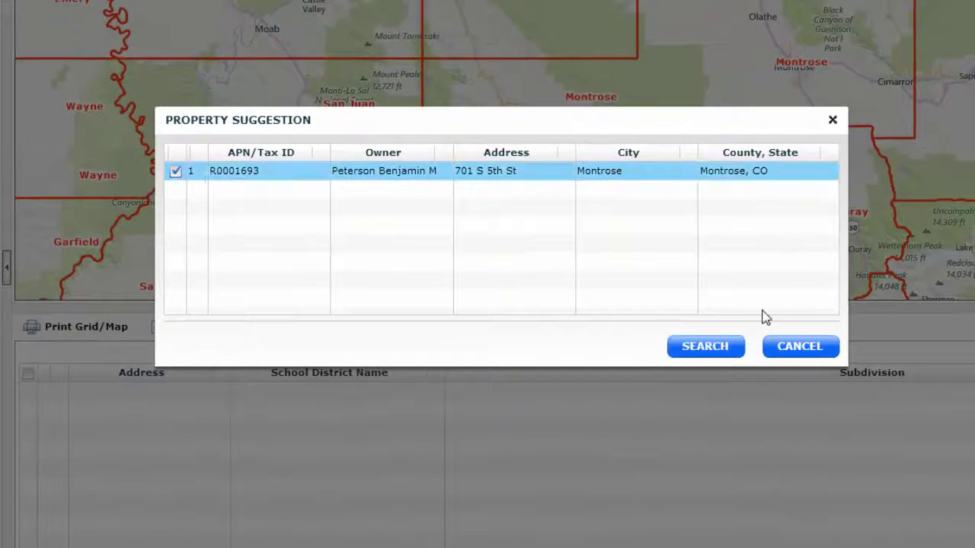
left_click(707, 347)
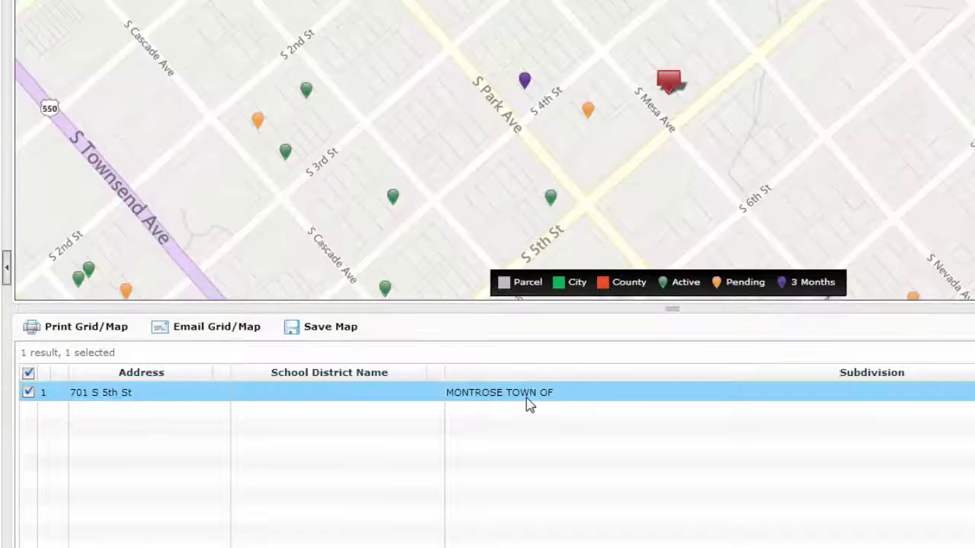
double_click(527, 398)
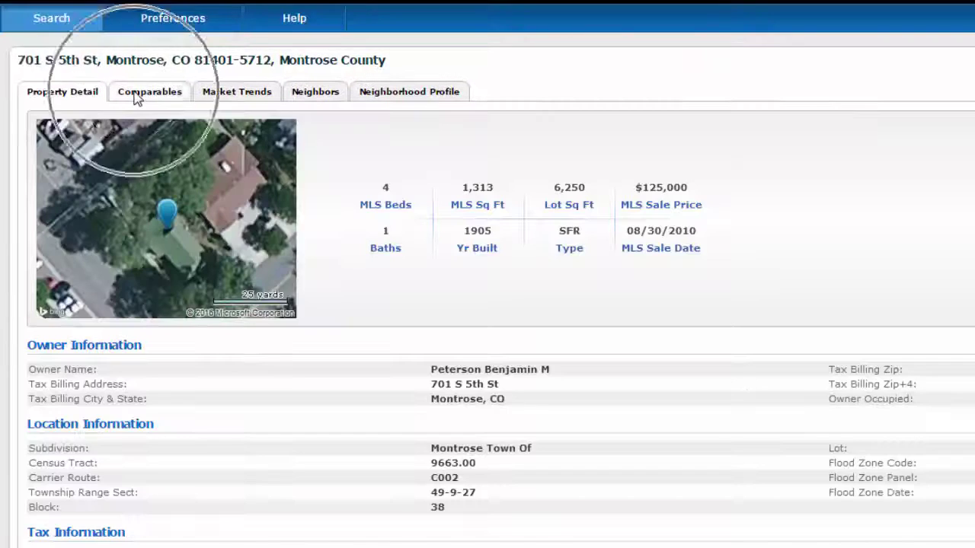
left_click(137, 99)
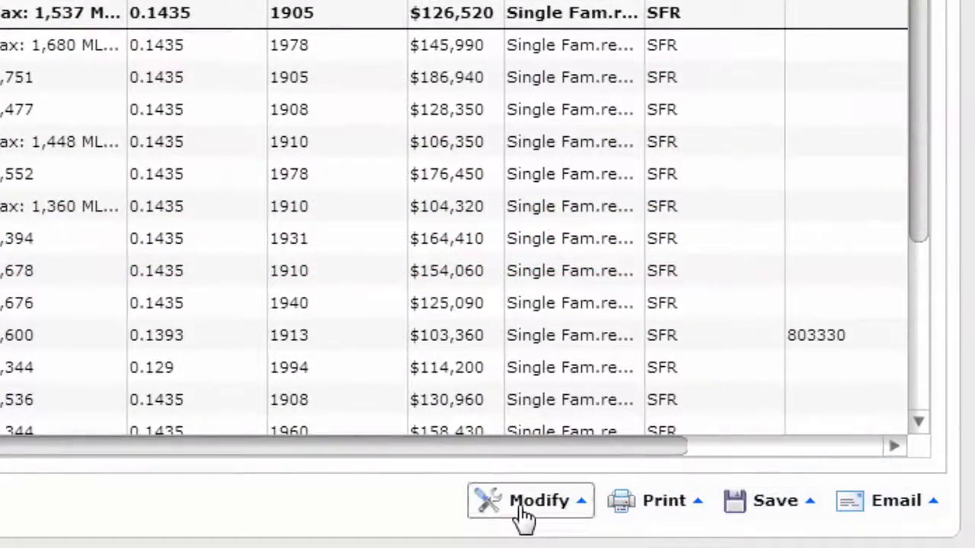
Limit the comparables search period to 6 months back and rerun it, leaving 15 comparables.
left_click(523, 509)
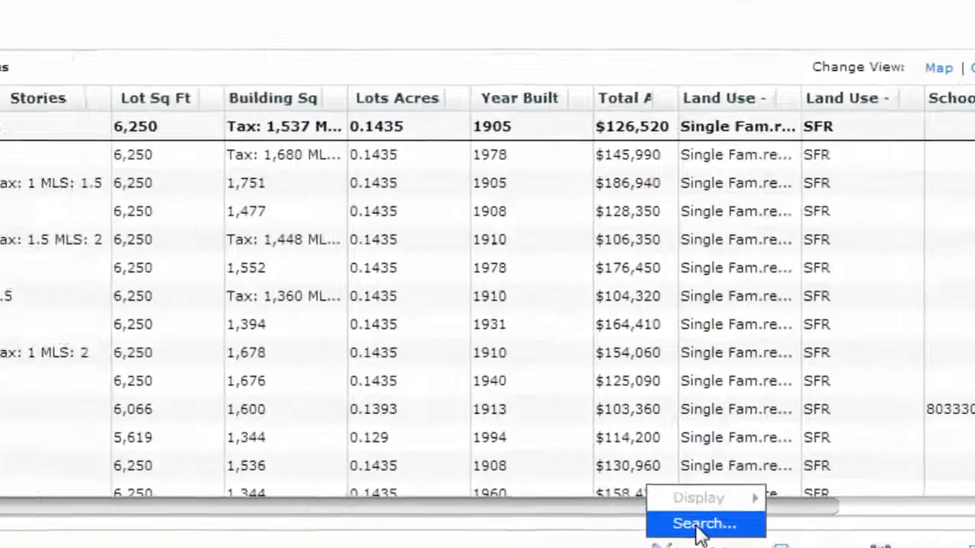
left_click(524, 467)
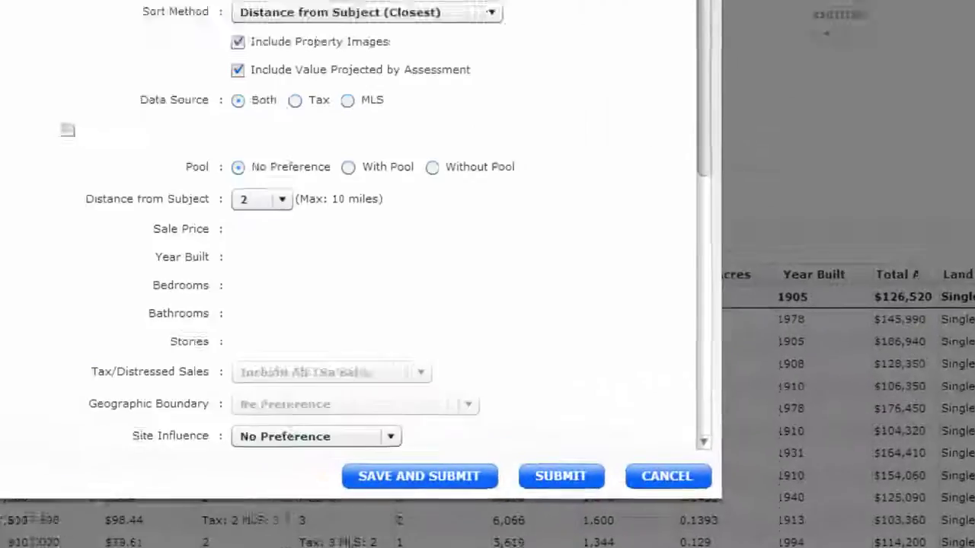
scroll(813, 225, "down", 2)
left_click_drag(814, 225, 815, 285)
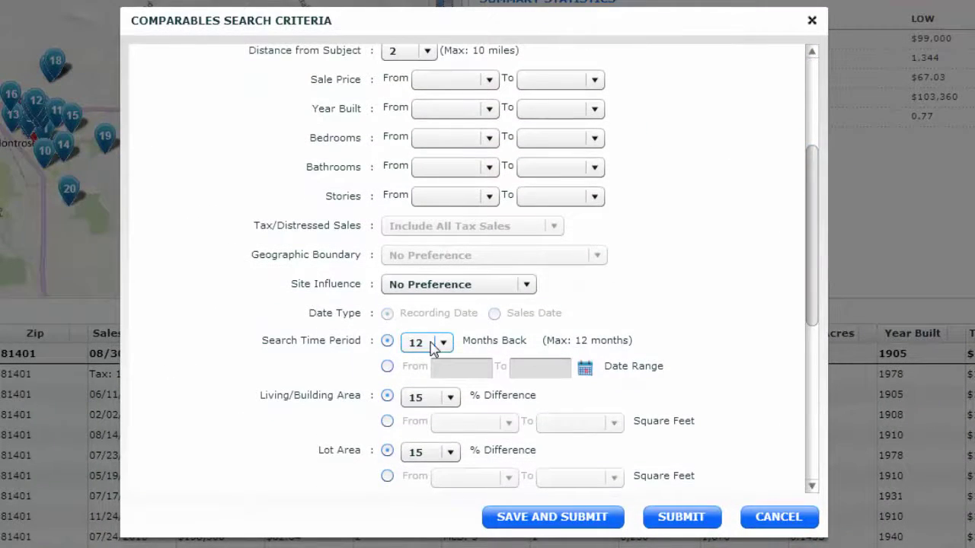
left_click(434, 347)
left_click(448, 360)
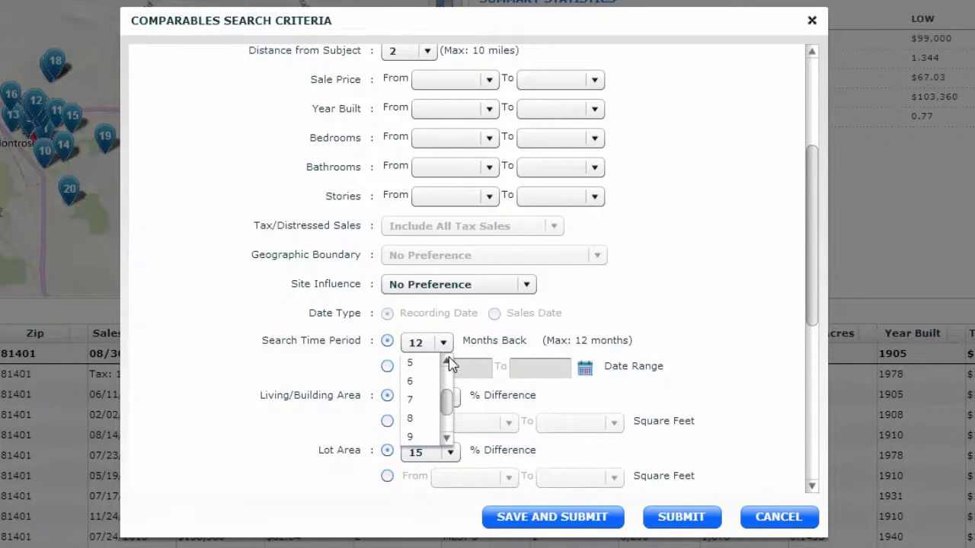
left_click(416, 382)
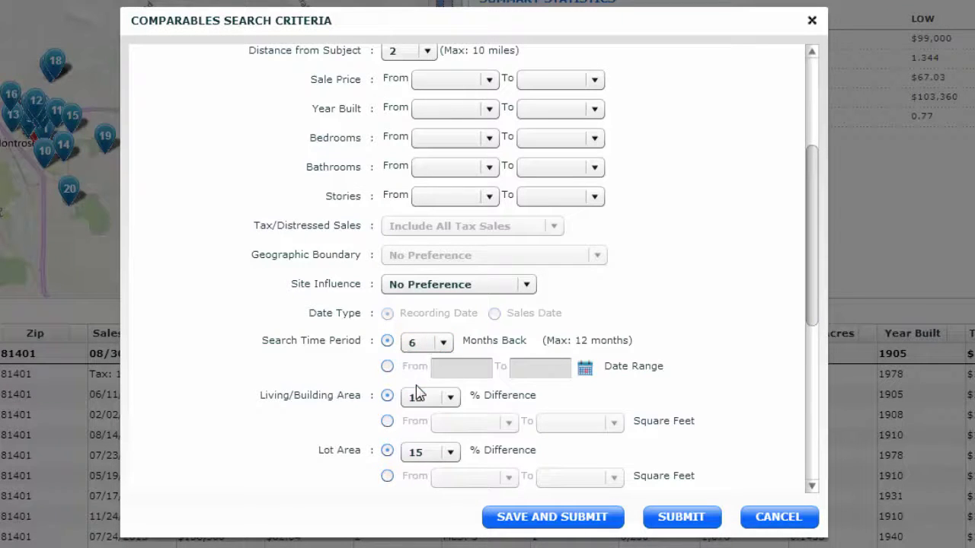
left_click(550, 521)
left_click(549, 521)
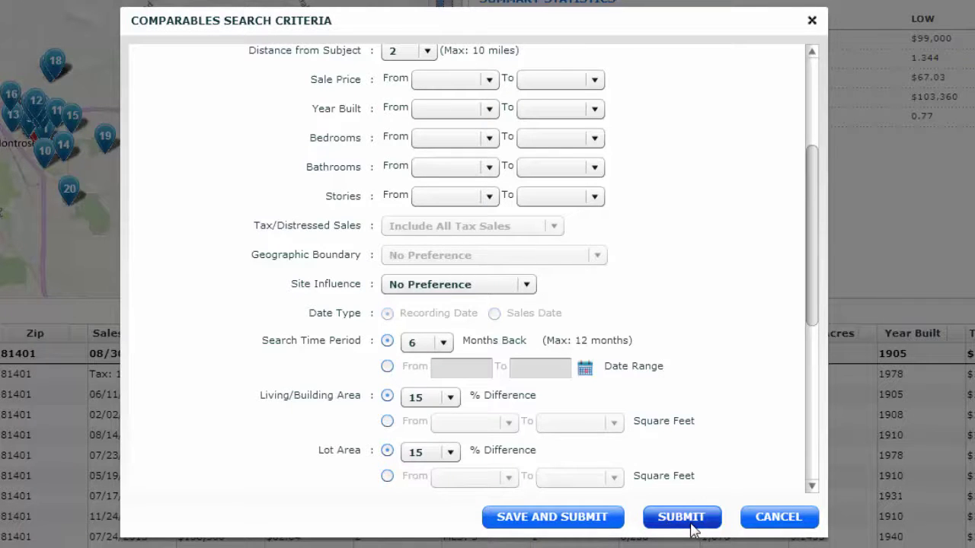
left_click(682, 517)
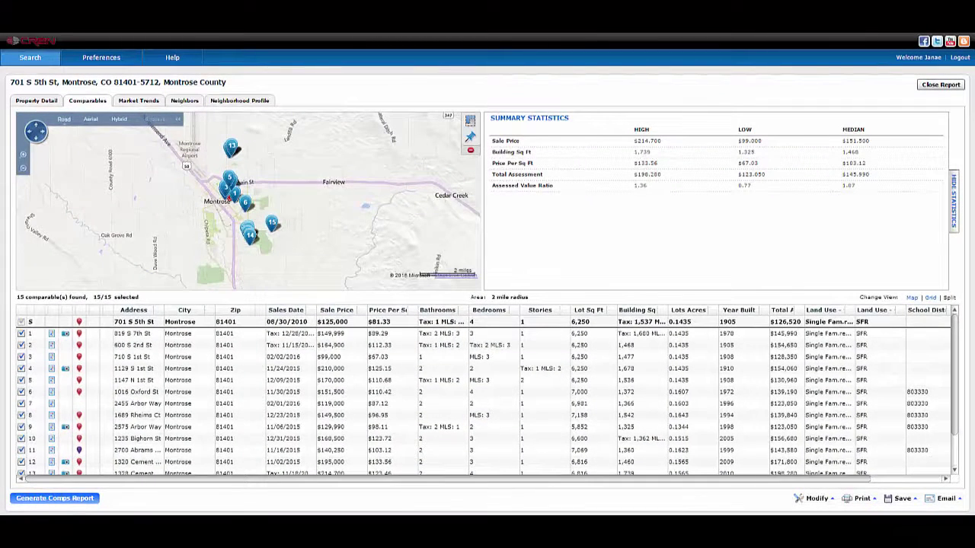
Add Bedrooms, Baths - Total, Building Sq Ft and Year Built to the search attributes.
left_click(941, 84)
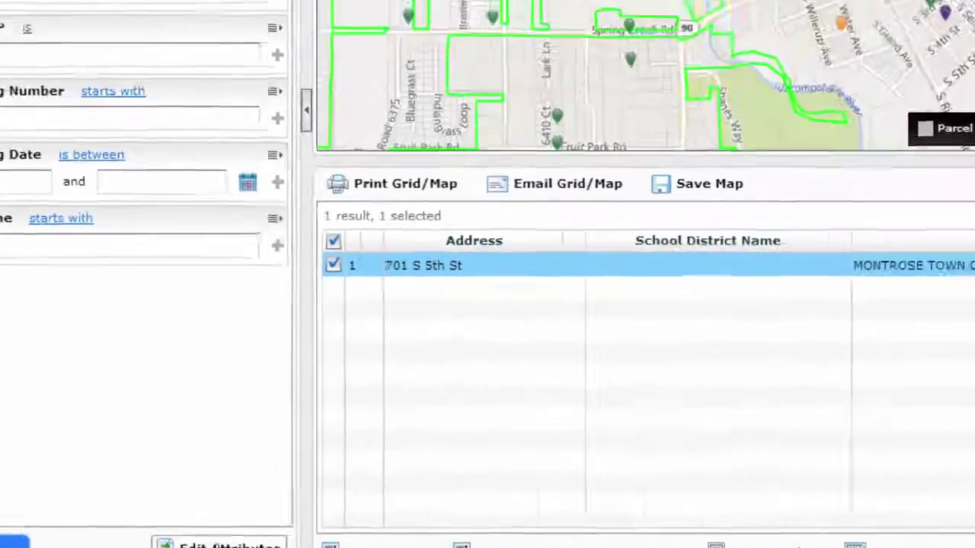
left_click(505, 506)
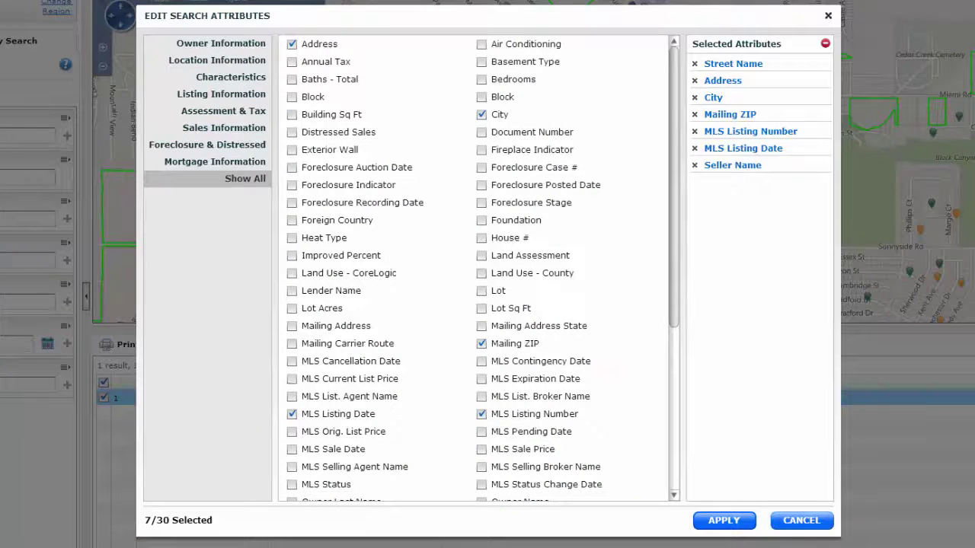
left_click(481, 80)
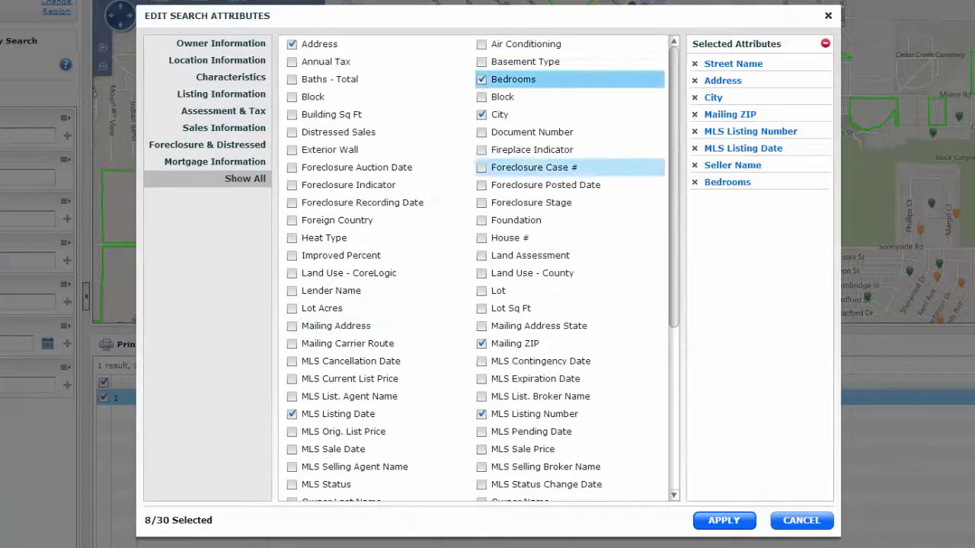
left_click(291, 80)
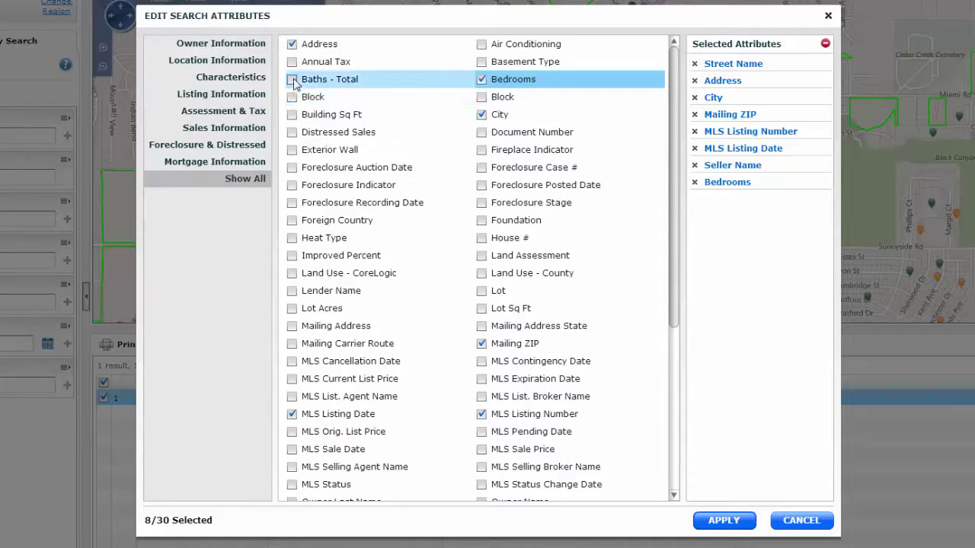
left_click(292, 114)
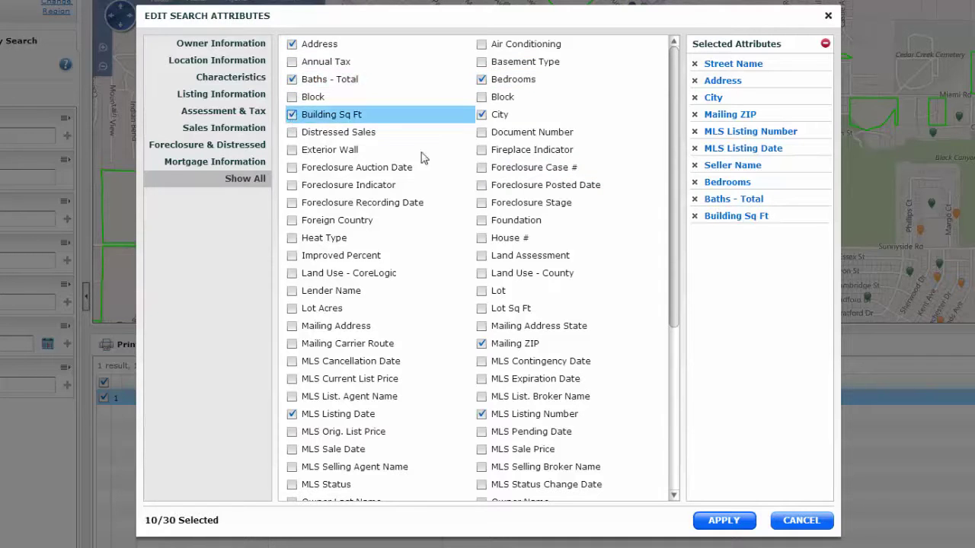
left_click_drag(674, 254, 673, 418)
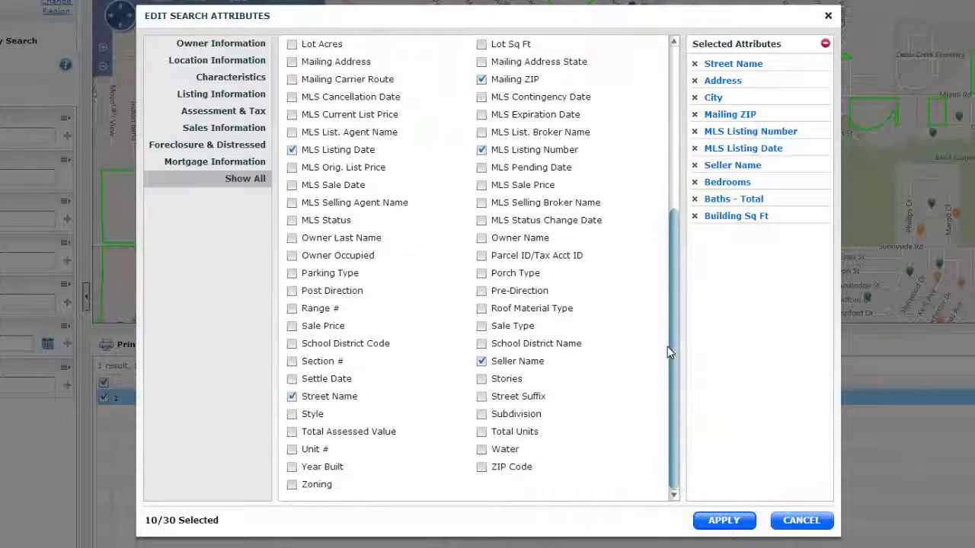
left_click(291, 470)
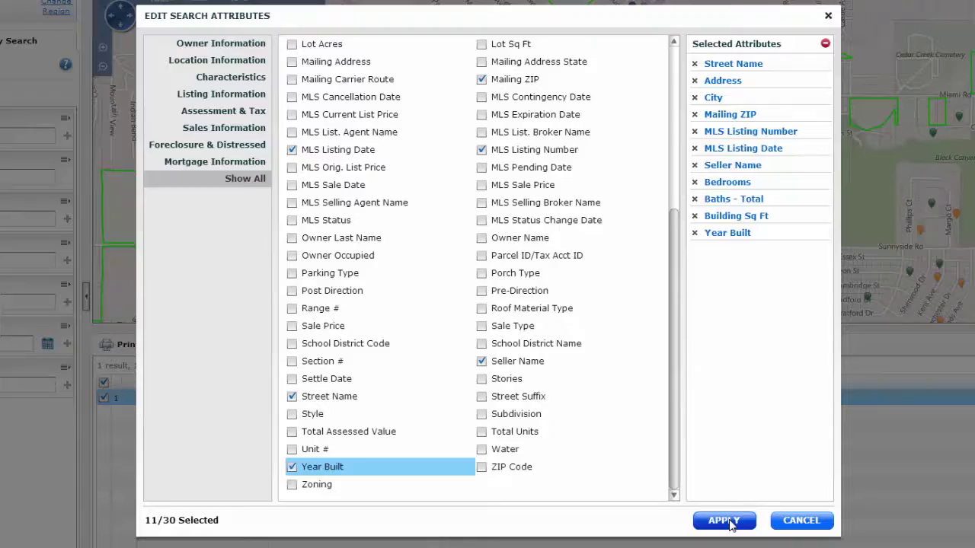
Apply the new search fields and outline a polygon around the blocks east of Townsend Ave.
left_click(726, 521)
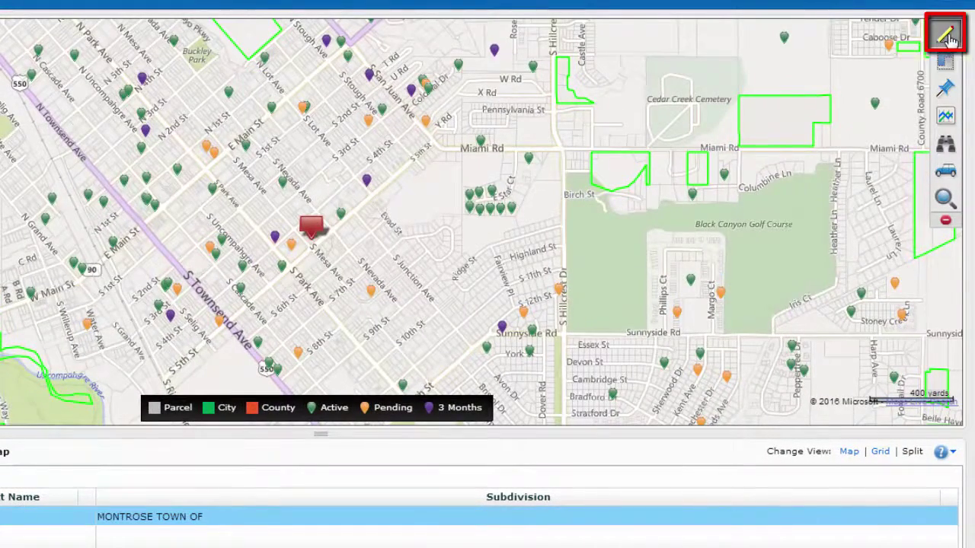
left_click(949, 36)
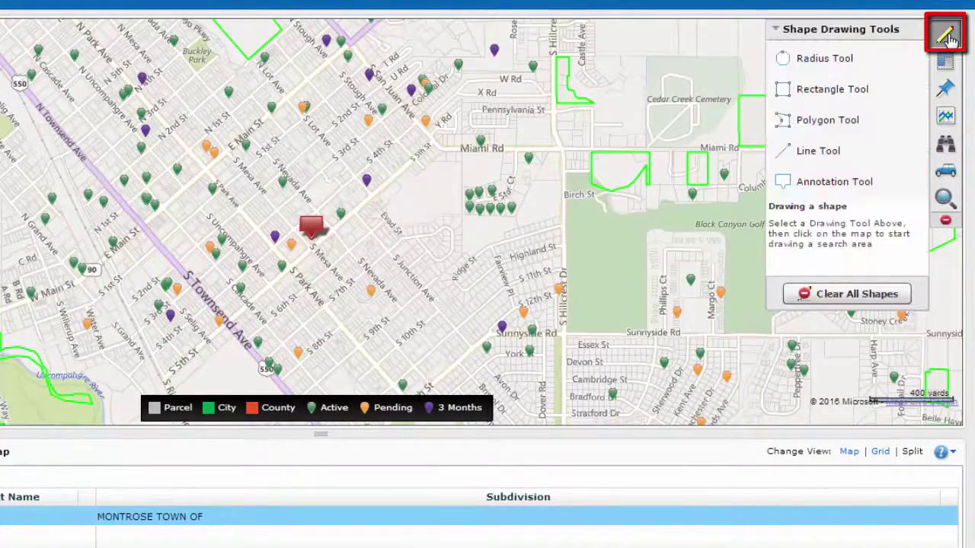
left_click(858, 122)
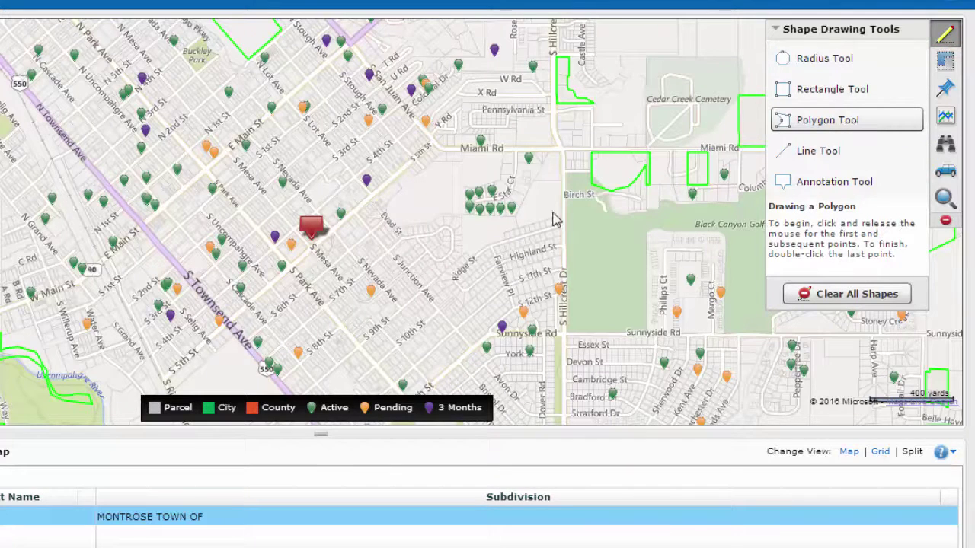
left_click(311, 147)
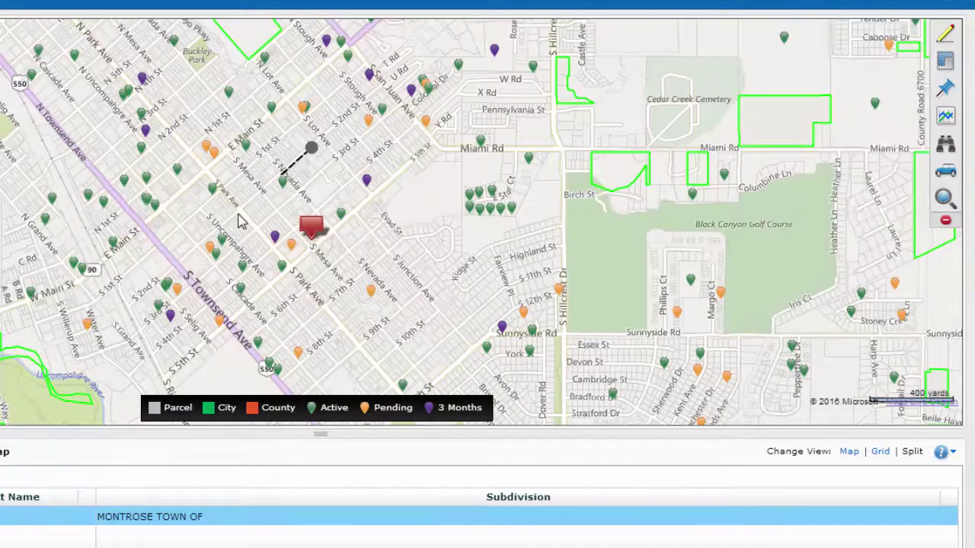
left_click(275, 179)
left_click(239, 210)
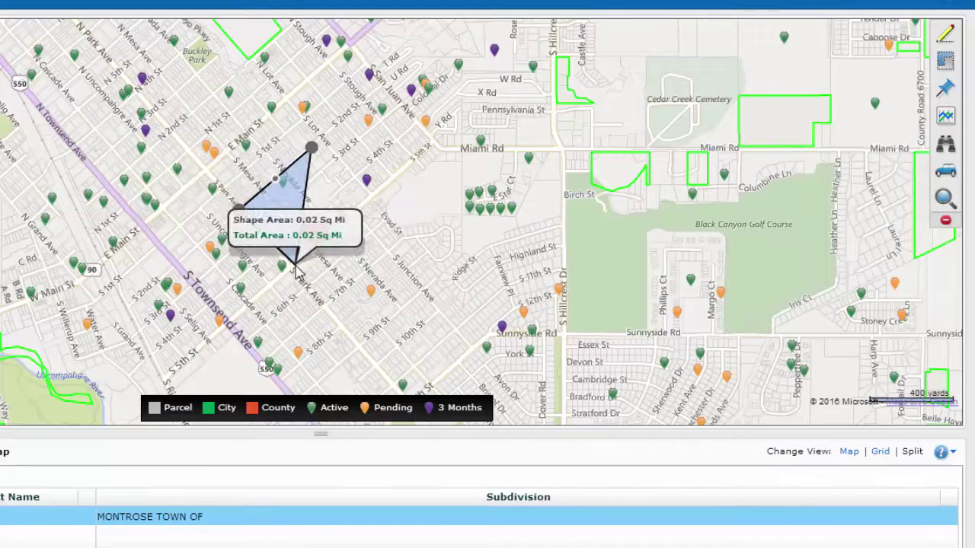
left_click(295, 266)
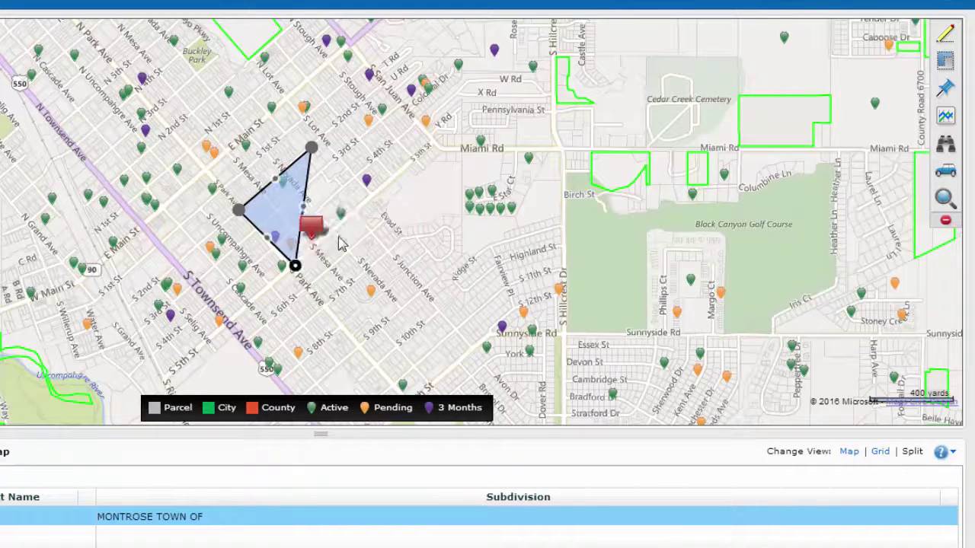
left_click(415, 153)
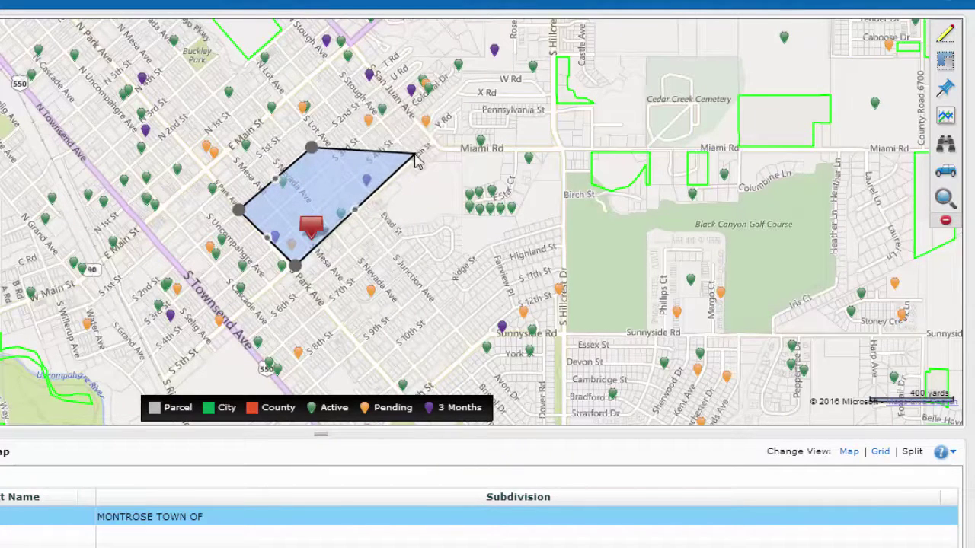
Close the polygon and search it for 4+ bedrooms, 2+ baths and 1,700+ sq ft.
double_click(352, 109)
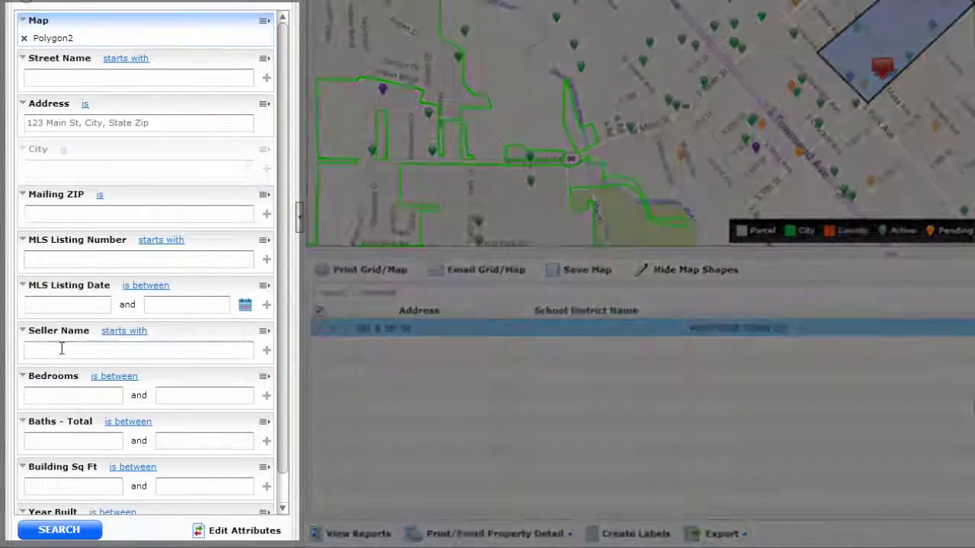
left_click(46, 400)
type("4")
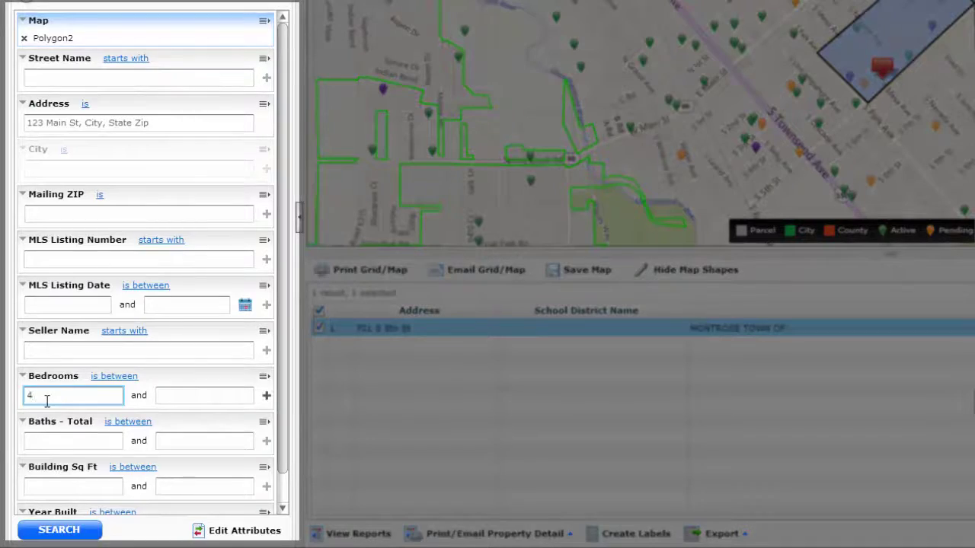
key("Tab")
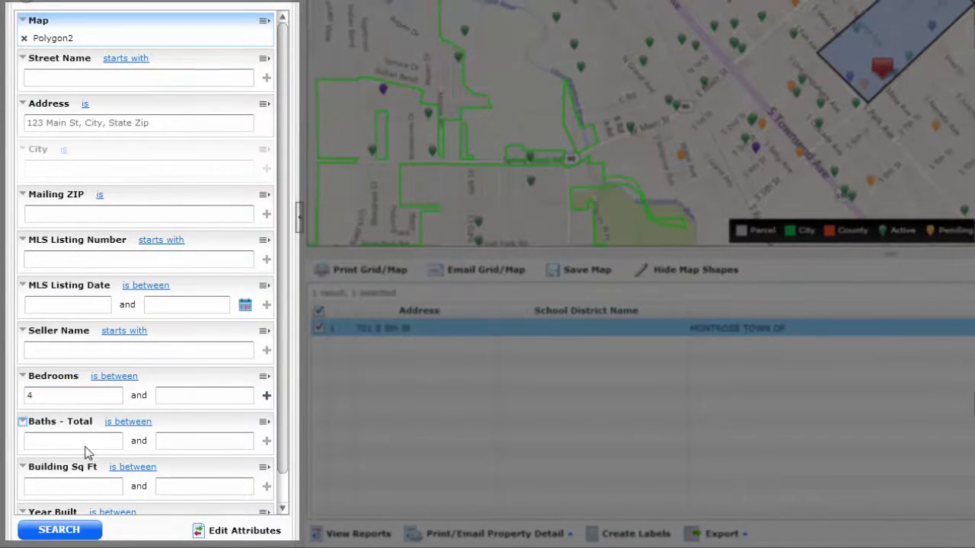
left_click(85, 446)
type("2")
left_click(79, 483)
type("1,7")
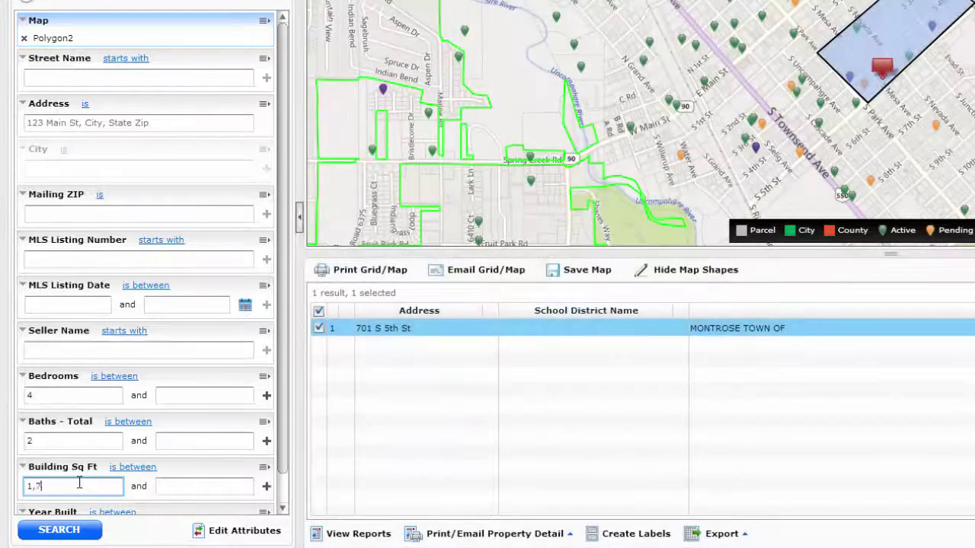
scroll(203, 423, "down", 1)
left_click(91, 500)
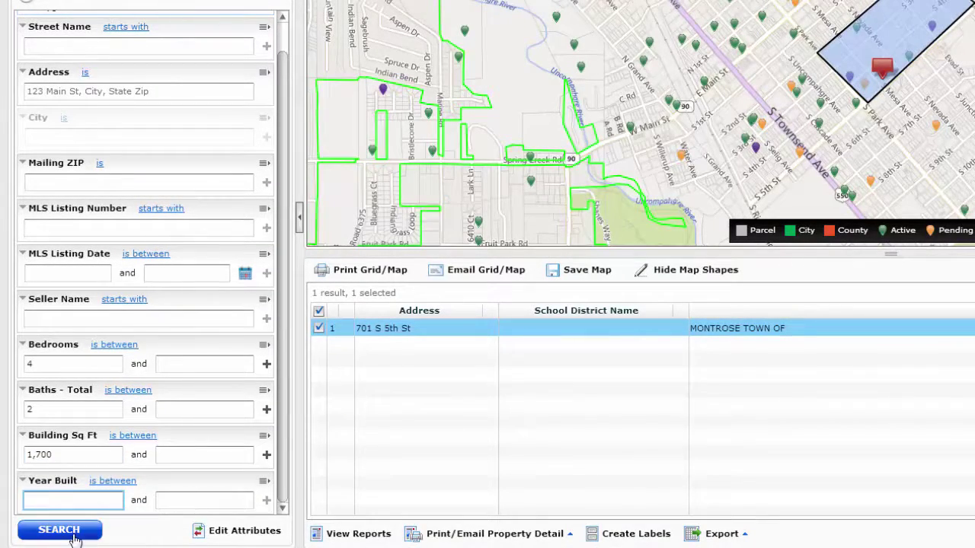
left_click(54, 530)
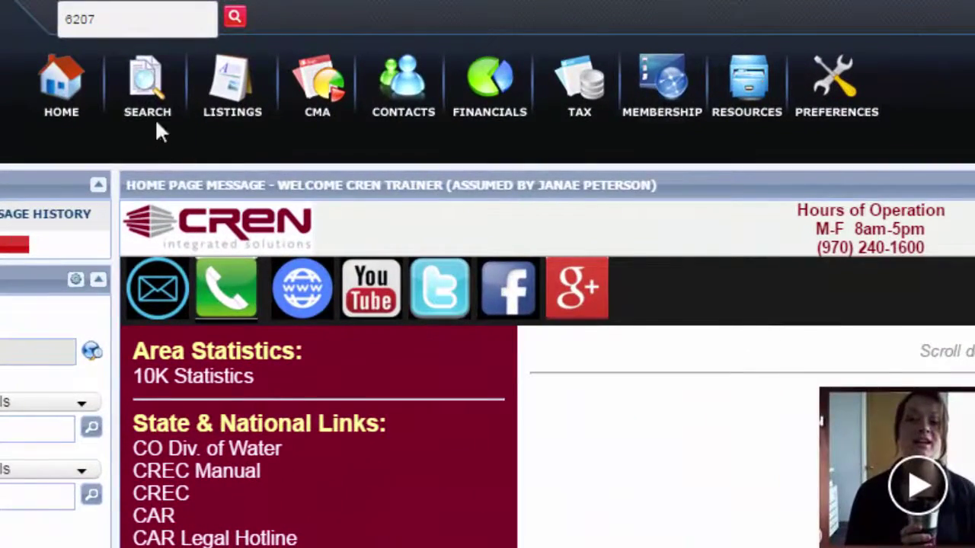
Start a Paragon mapping search and zoom the map in on Montrose.
left_click(149, 88)
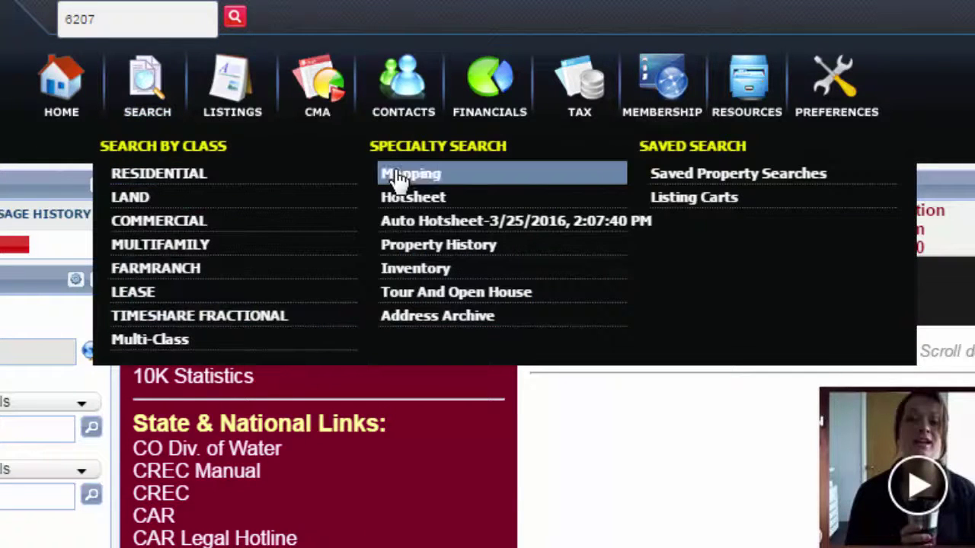
left_click(398, 177)
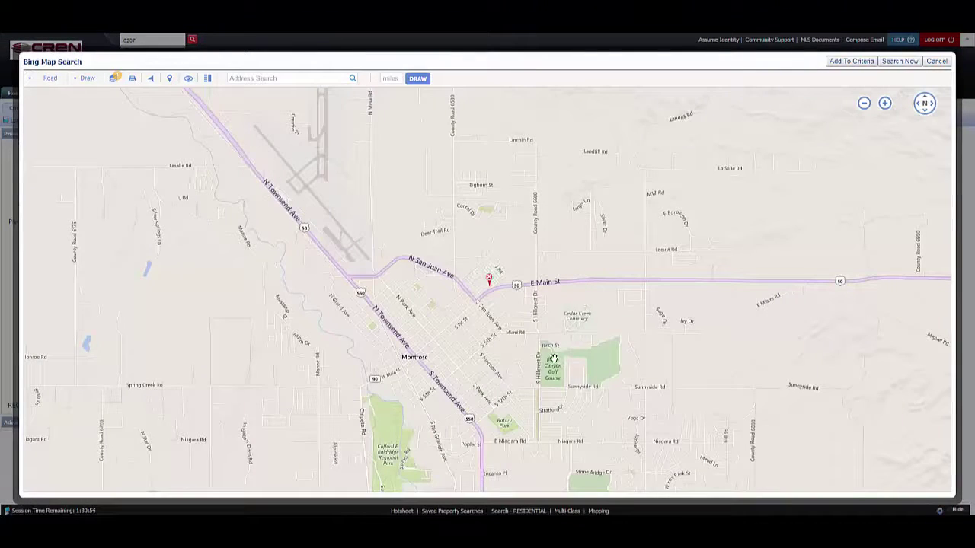
left_click_drag(549, 360, 536, 317)
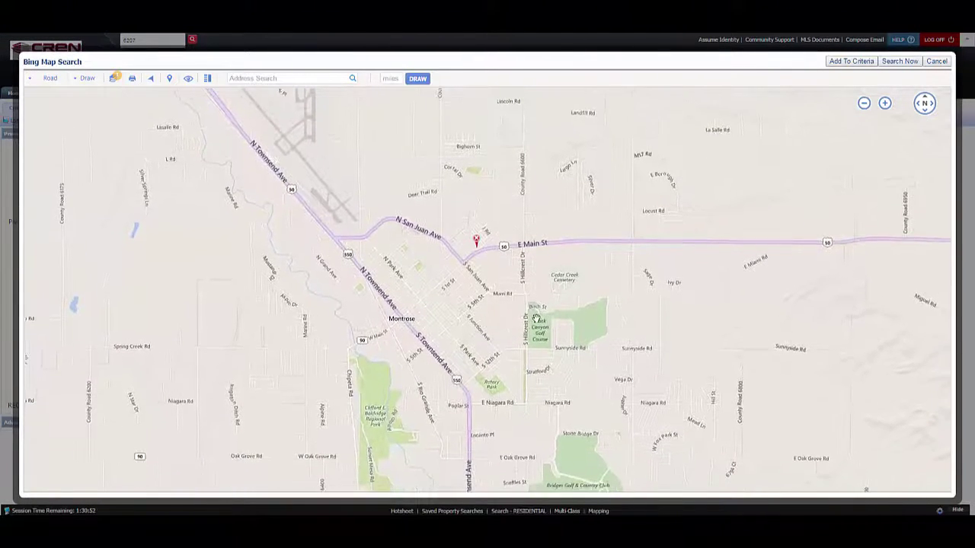
scroll(536, 317, "up", 1)
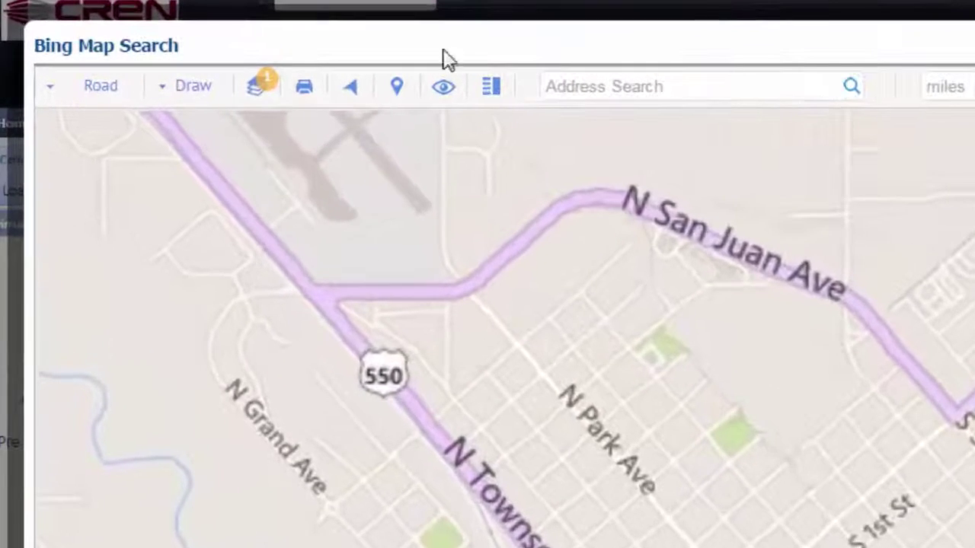
Draw a polygon over the south Montrose blocks and add it as the map criterion.
left_click(195, 89)
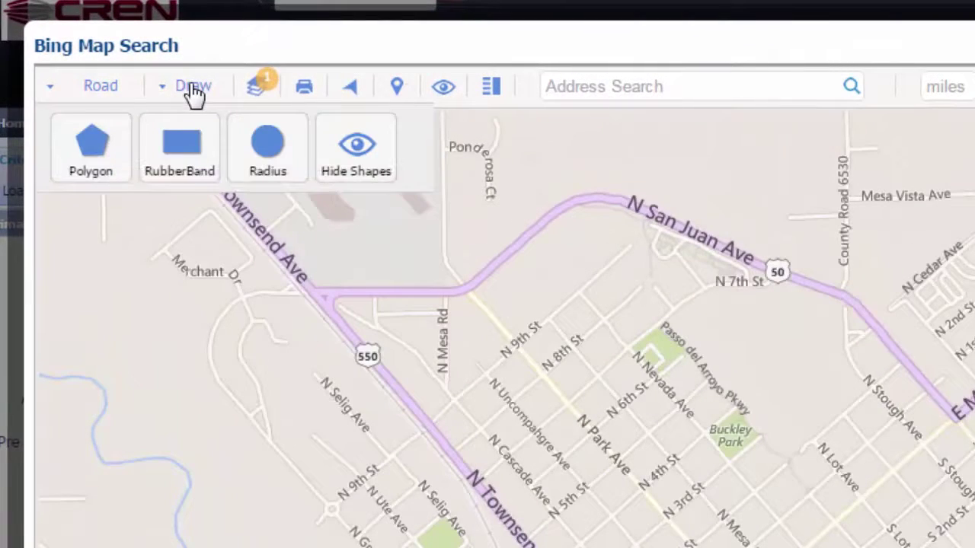
left_click(98, 151)
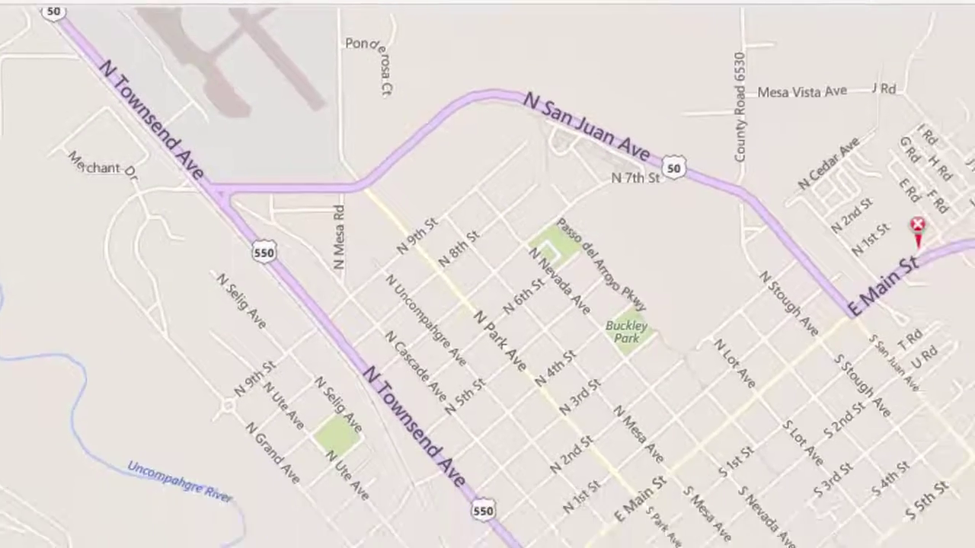
left_click(308, 334)
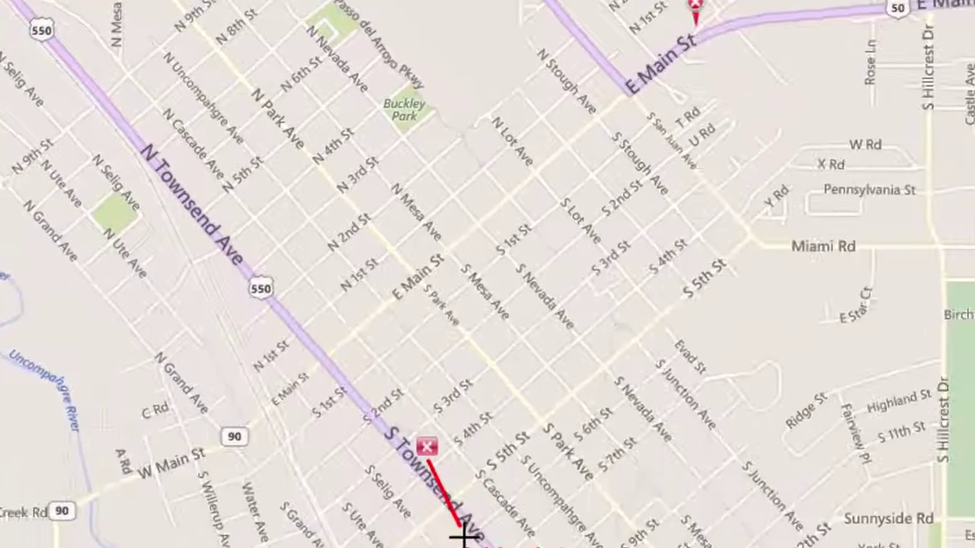
left_click(374, 412)
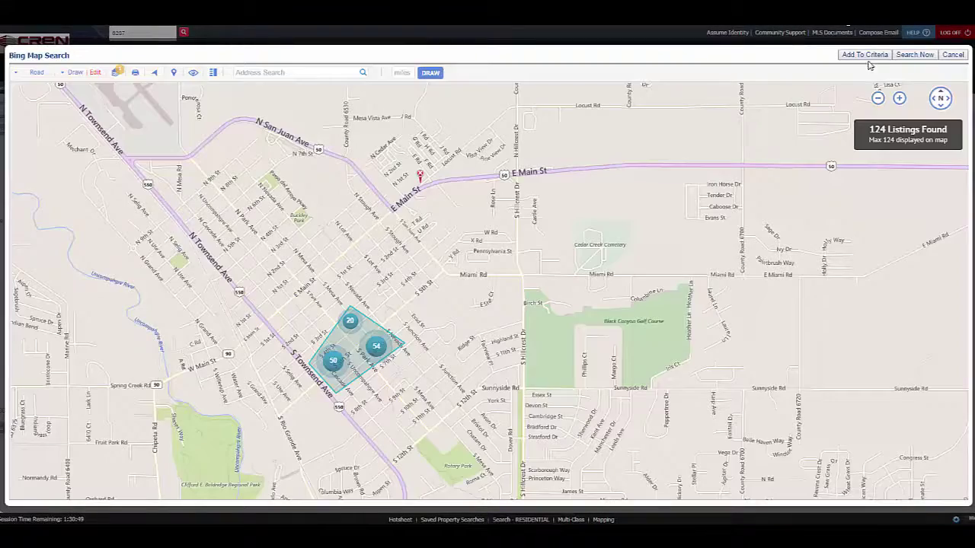
left_click(869, 60)
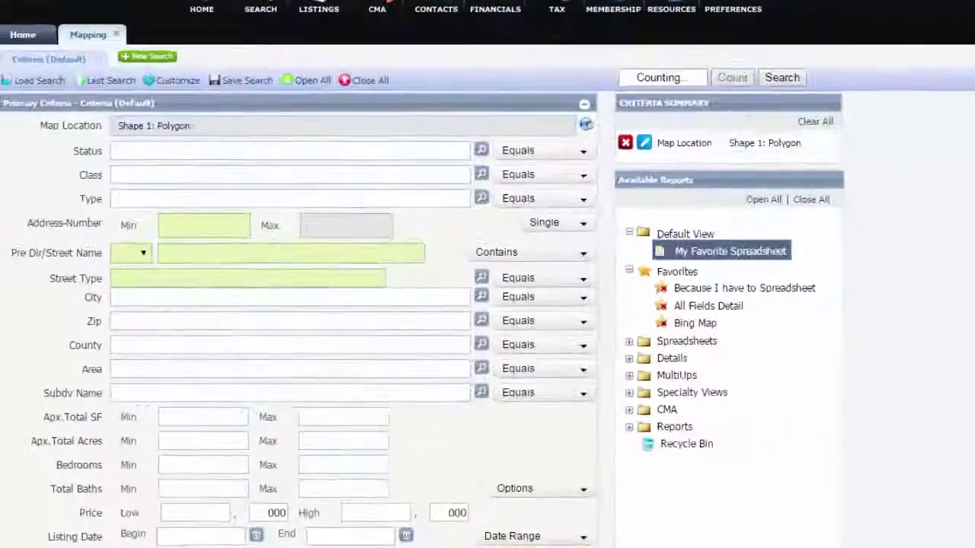
Search for all sold listings with at least 1,700 sq ft, 4 bedrooms and 2 baths.
type("all")
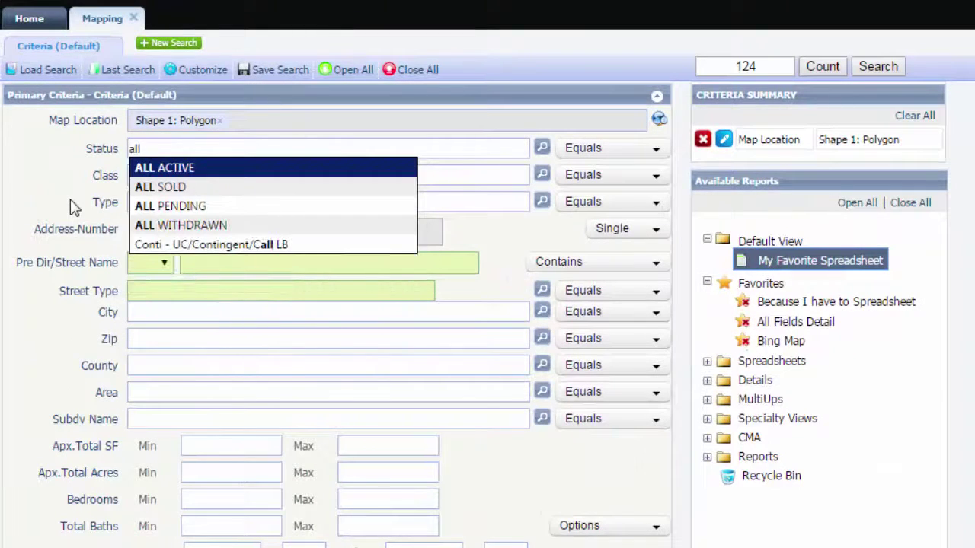
left_click(148, 187)
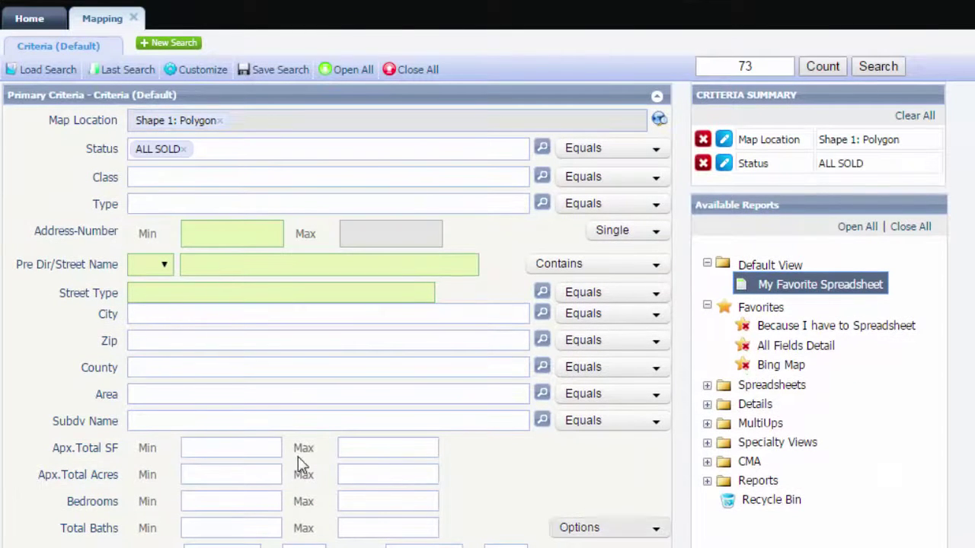
left_click(266, 447)
type("700")
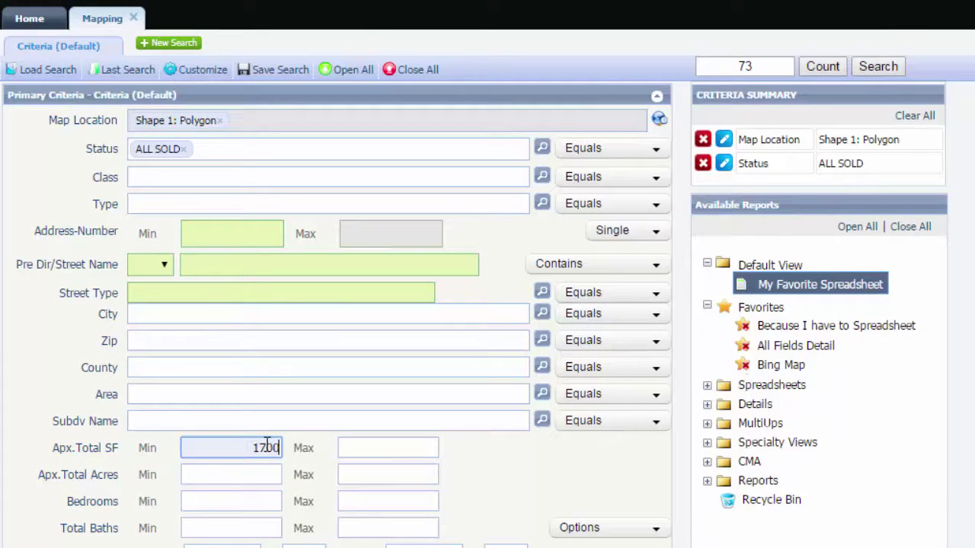
key("Tab")
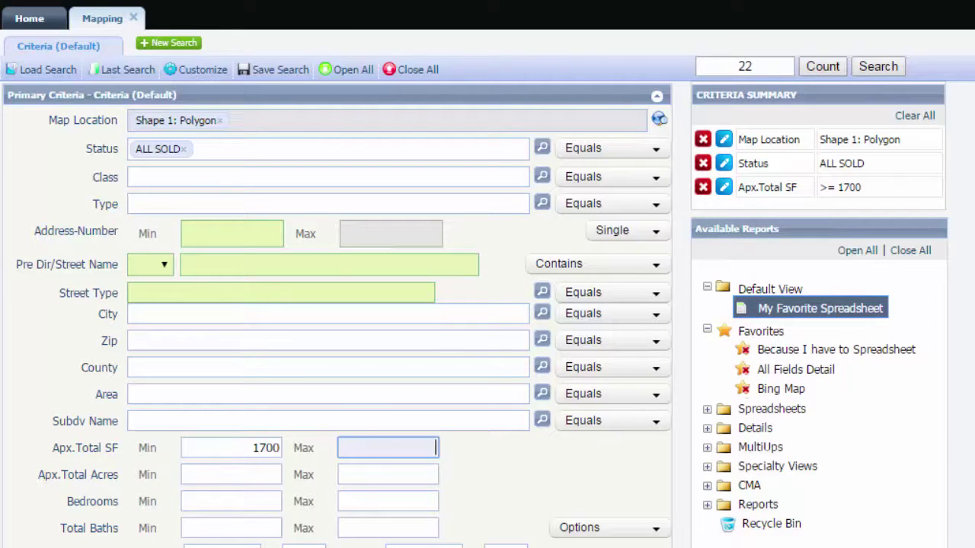
left_click(225, 499)
type("4")
key("Tab")
key("Tab")
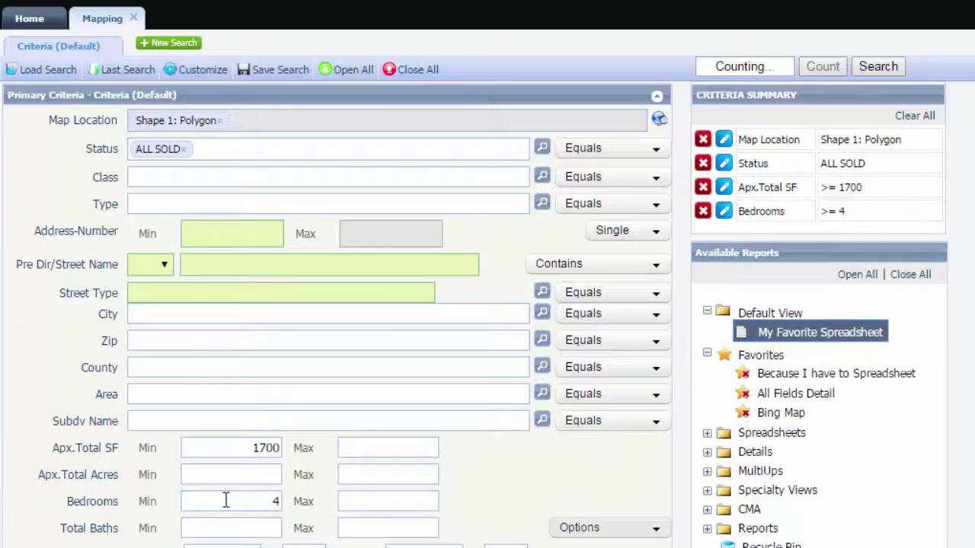
key("Tab")
type("2")
key("Tab")
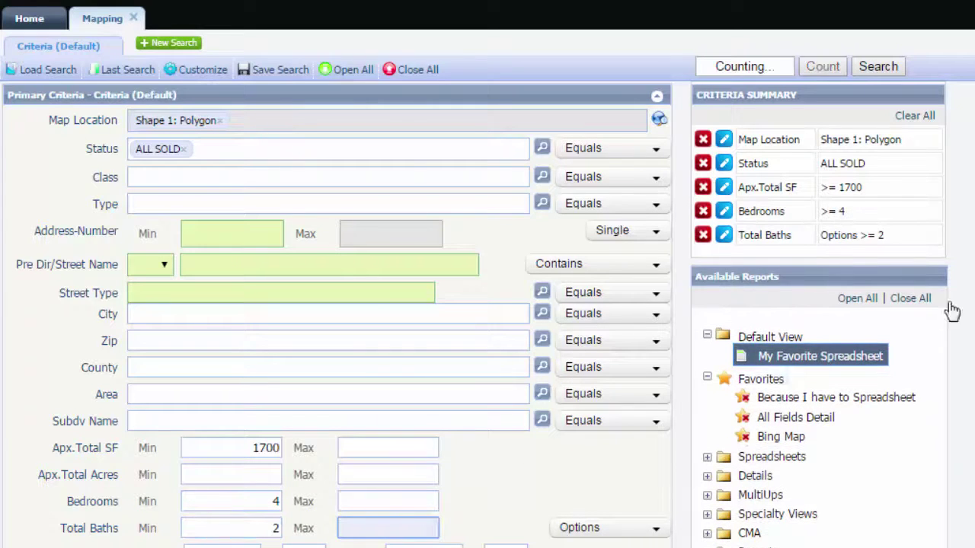
left_click(888, 67)
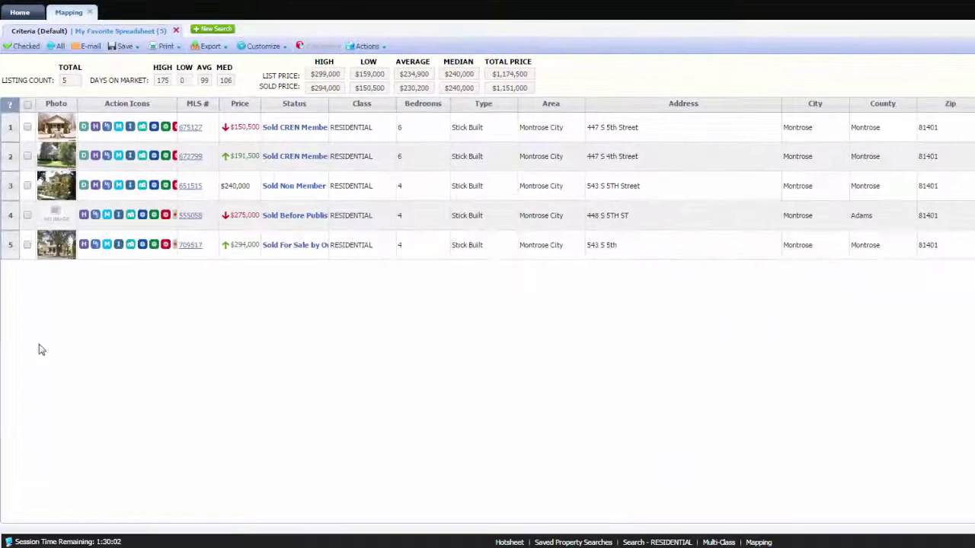
Select all five sold listings and add them via Add to CMA as a new presentation.
left_click(27, 104)
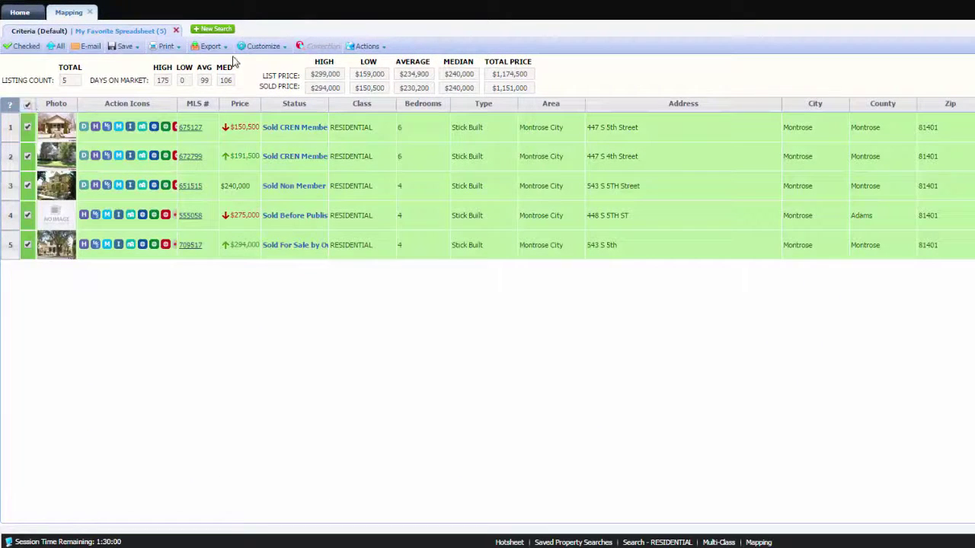
left_click(365, 47)
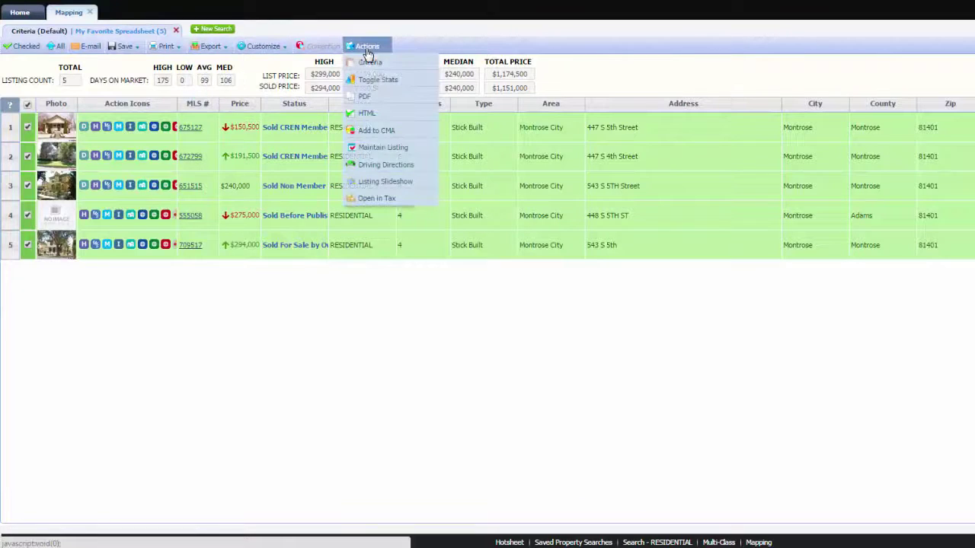
left_click(374, 130)
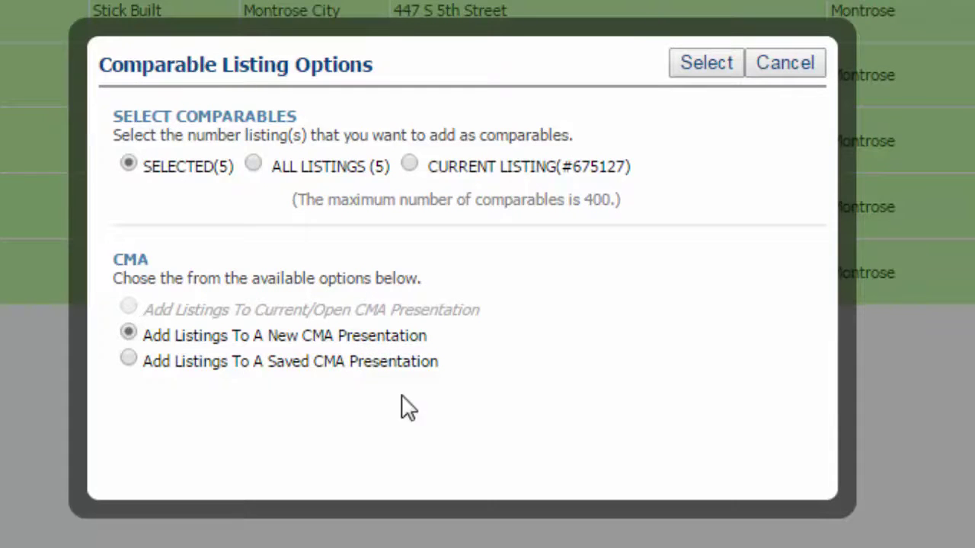
left_click(706, 61)
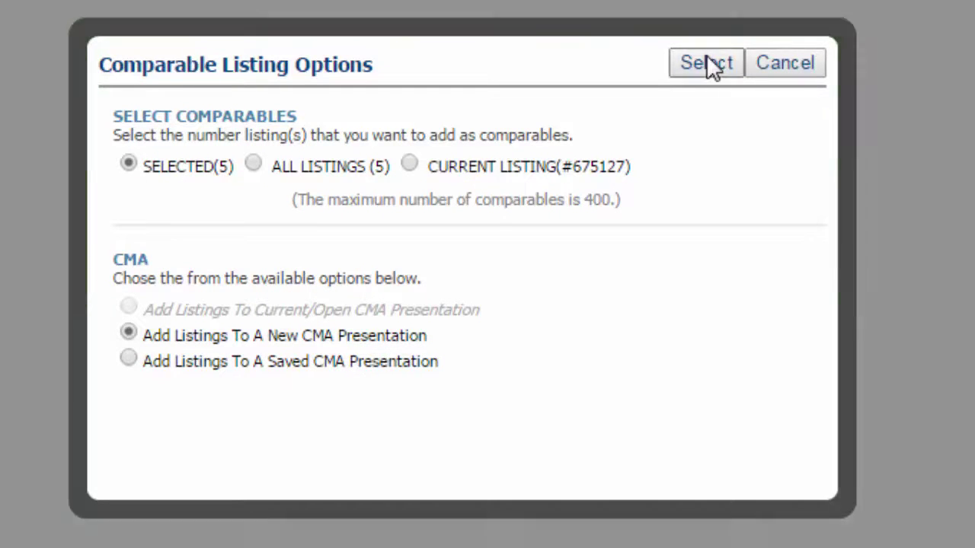